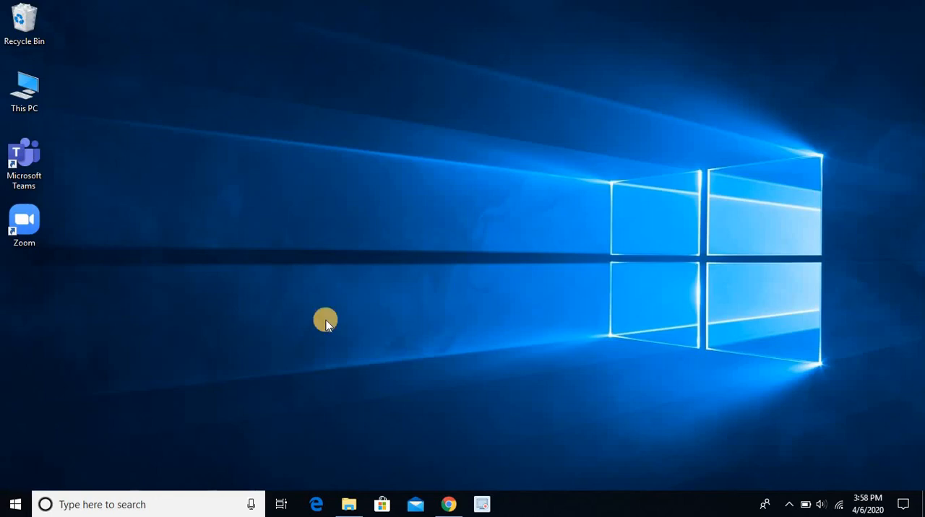
# Switch to Chrome, run a Google search for anaconda.com and open the Anaconda home page from the results
pyautogui.click(445, 504)
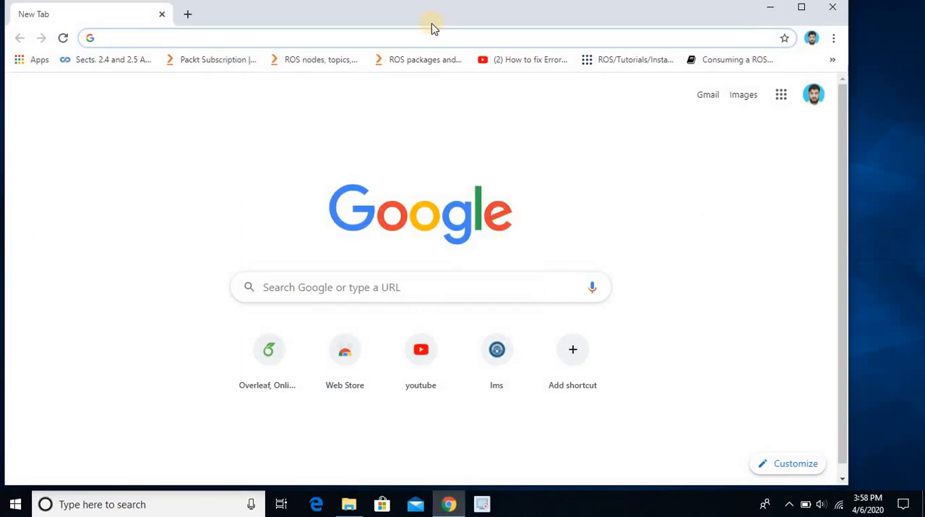
pyautogui.write('anacond')
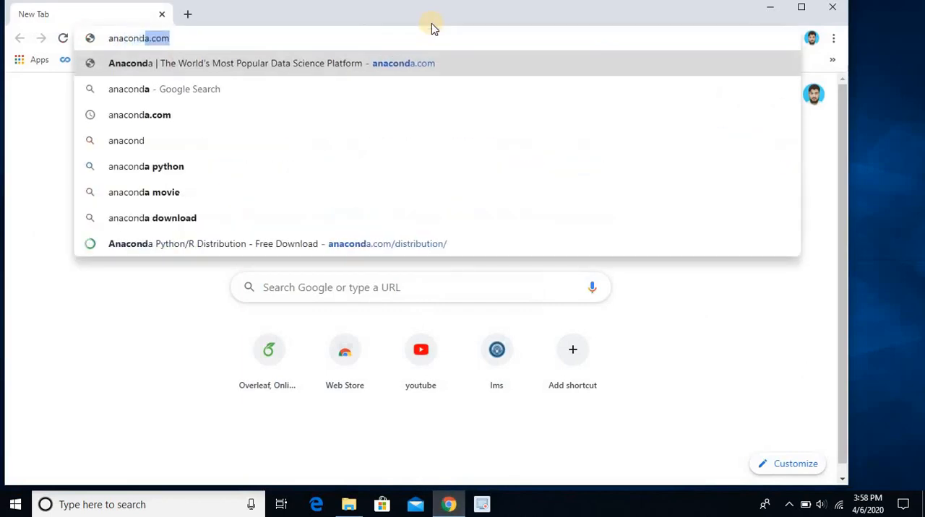
pyautogui.write('a.com')
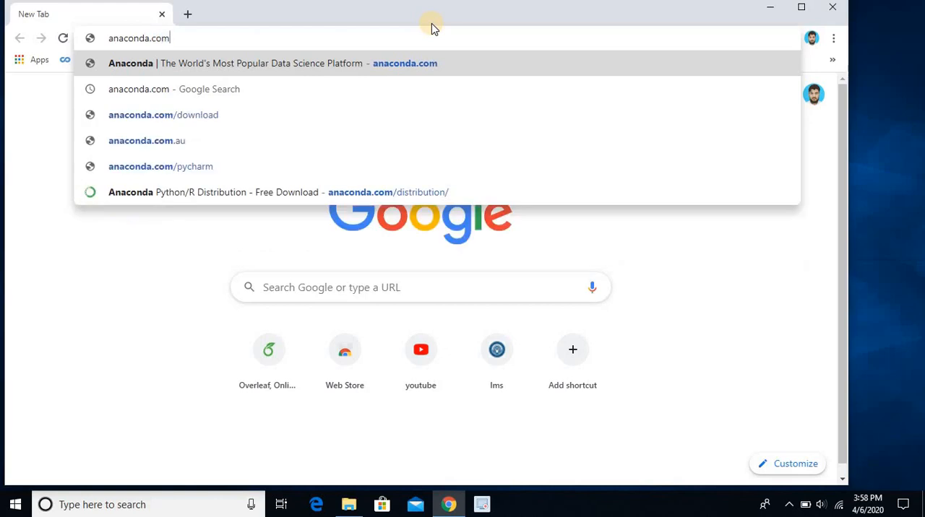
pyautogui.press('Down')
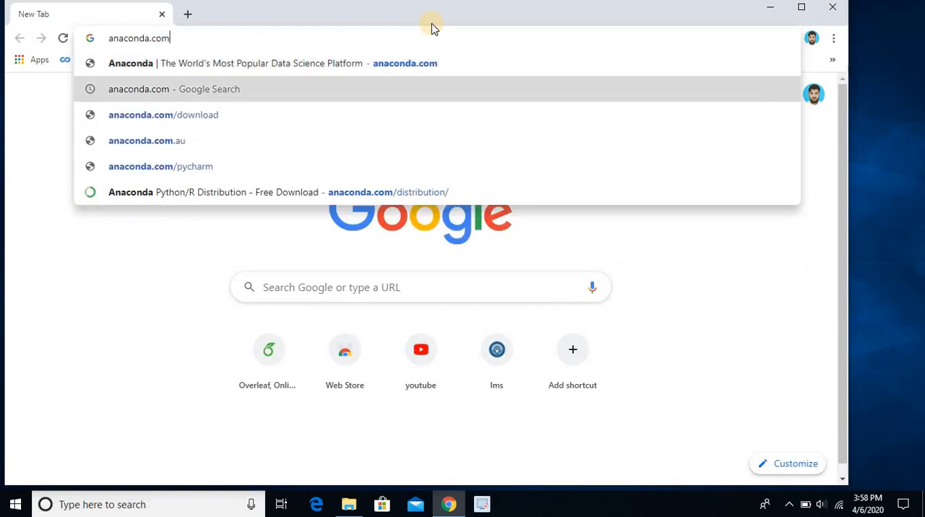
pyautogui.press('Return')
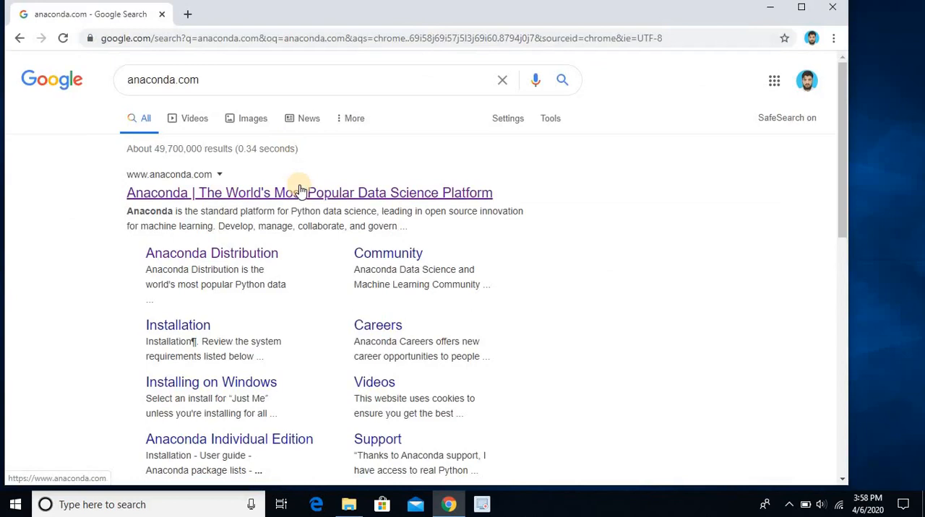
pyautogui.click(301, 191)
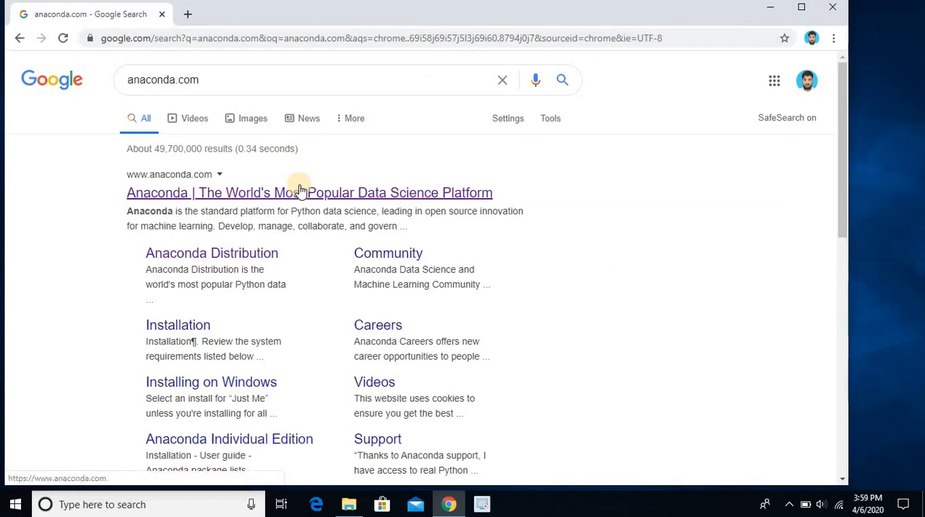
pyautogui.click(307, 192)
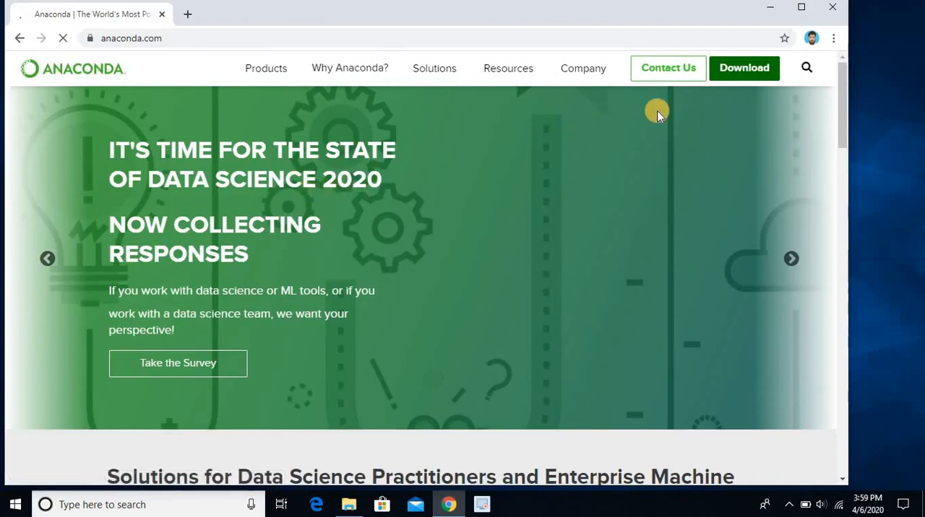
# Download the Python 3.7 version of the Anaconda 2020.02 Windows installer from the Anaconda distribution page
pyautogui.click(748, 73)
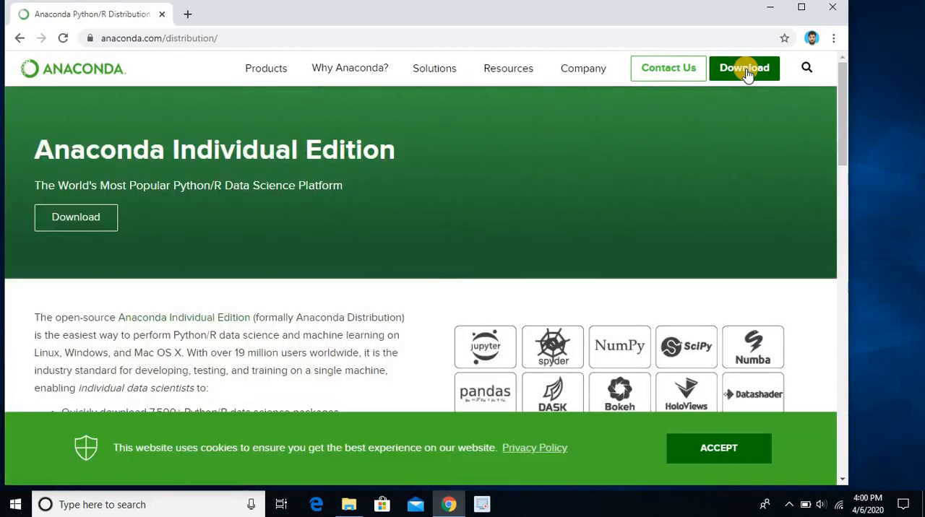
pyautogui.scroll(-5, 747, 73)
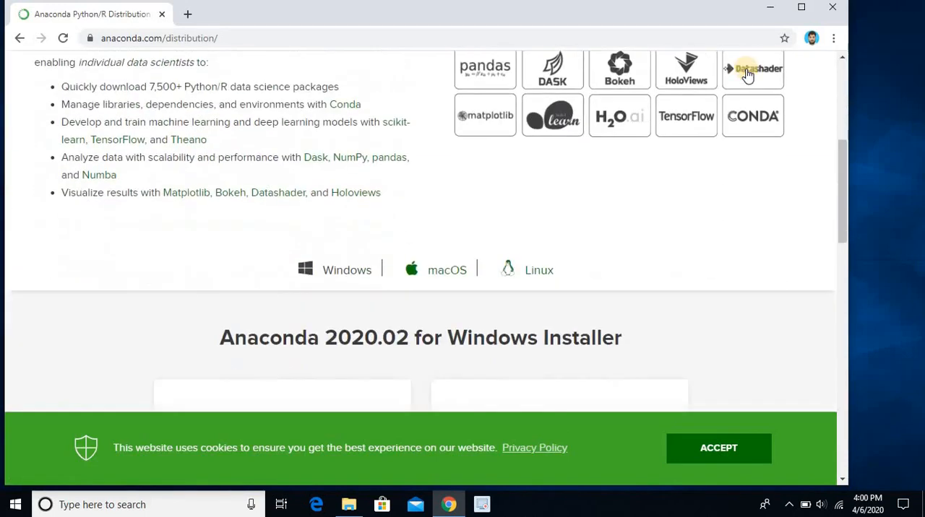
pyautogui.click(356, 267)
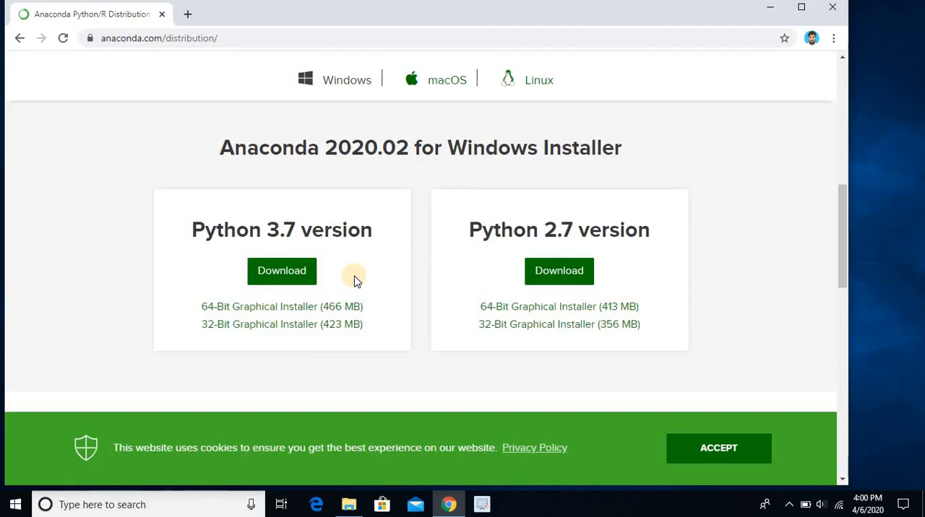
pyautogui.click(290, 279)
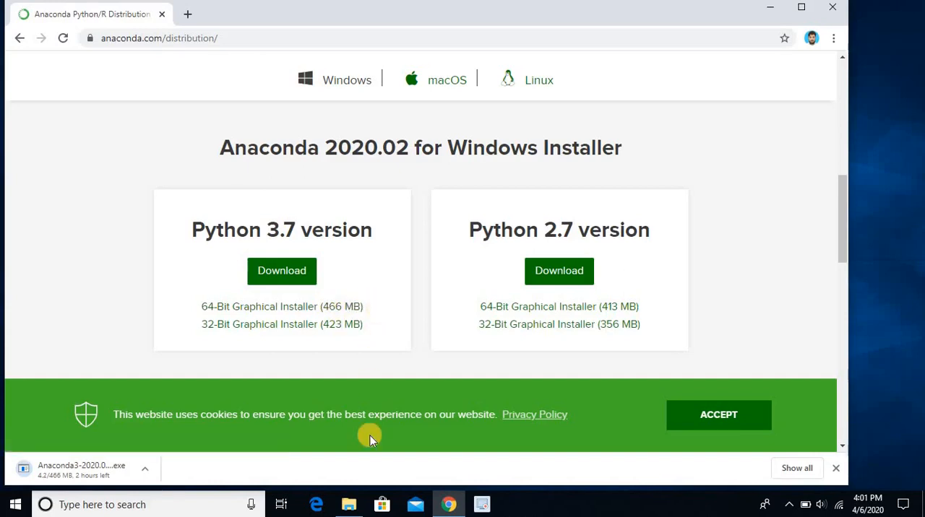
# Launch the Anaconda3-5.3.1-Windows-x86_64 installer from the Downloads folder in File Explorer and minimize the File Explorer and Chrome windows
pyautogui.click(350, 504)
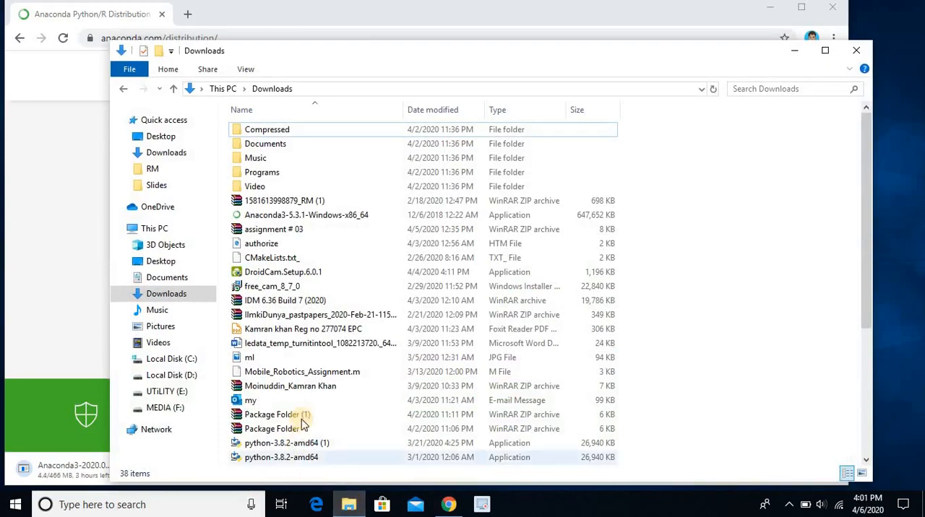
pyautogui.click(321, 219)
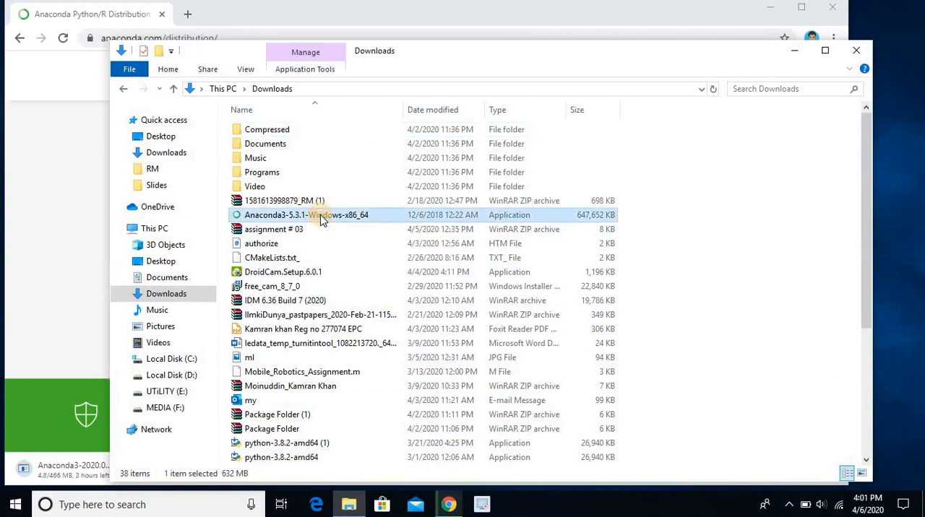
pyautogui.click(282, 216)
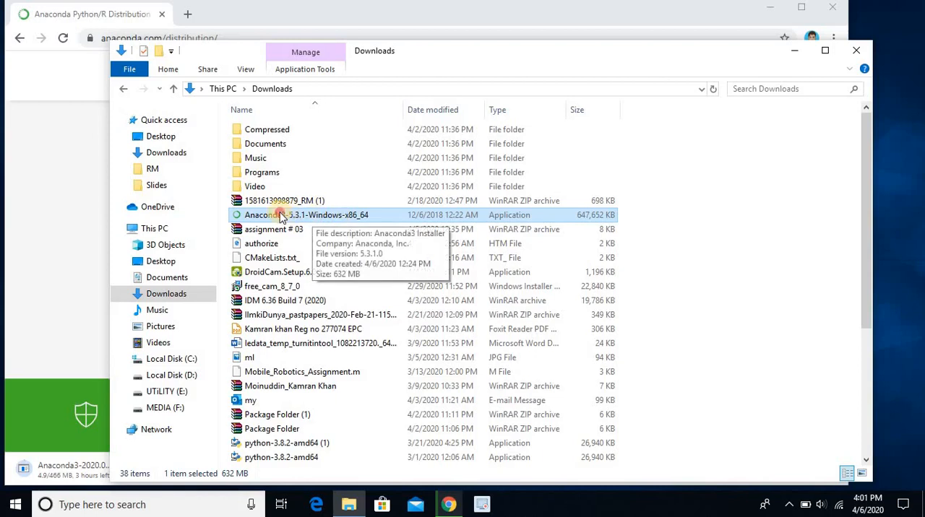
pyautogui.click(283, 216)
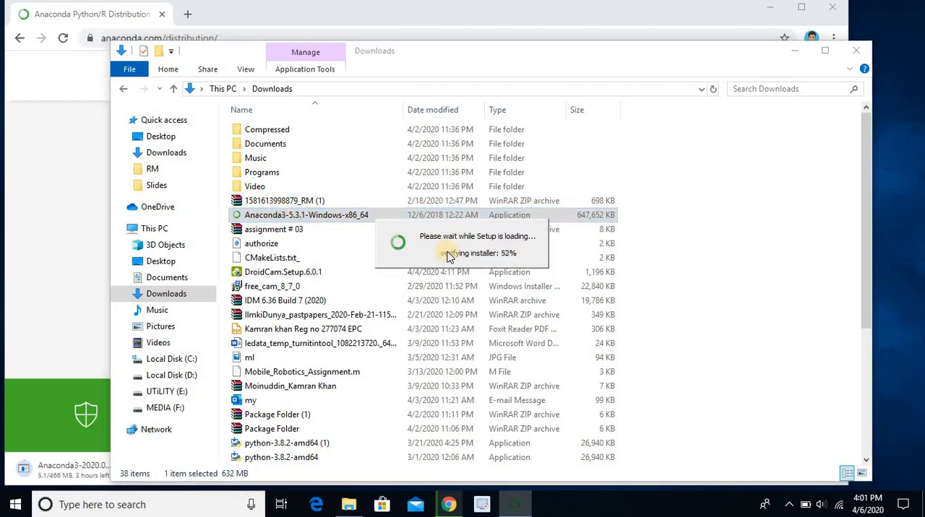
pyautogui.click(794, 51)
pyautogui.click(779, 9)
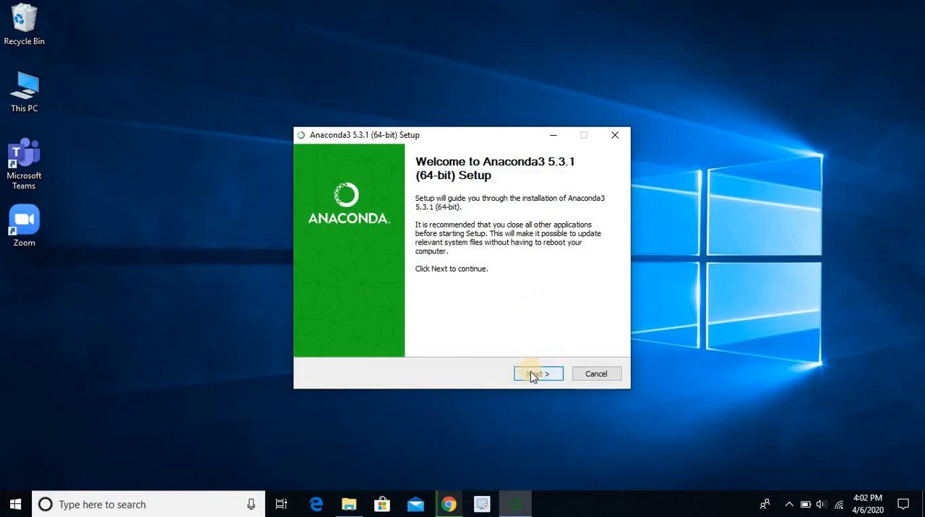
# Accept the Anaconda3 license agreement and set the installation type to All Users
pyautogui.click(532, 374)
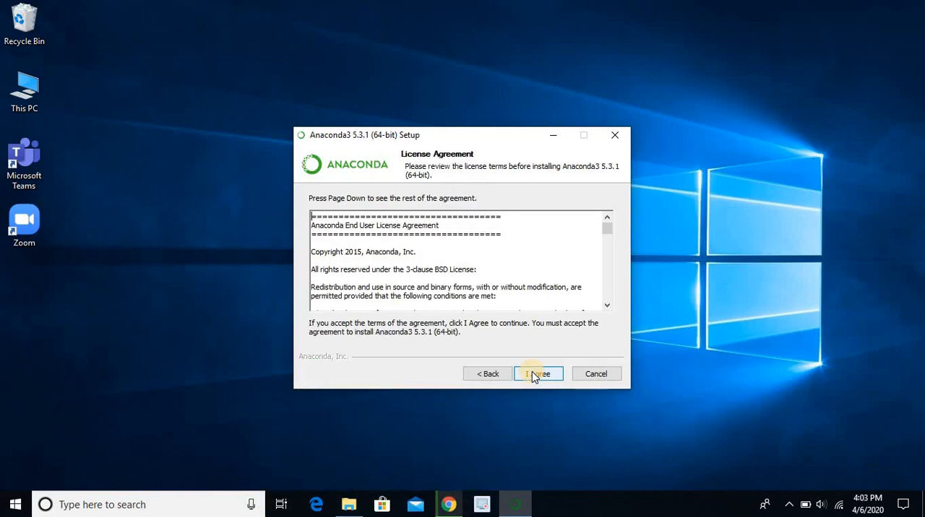
pyautogui.click(533, 374)
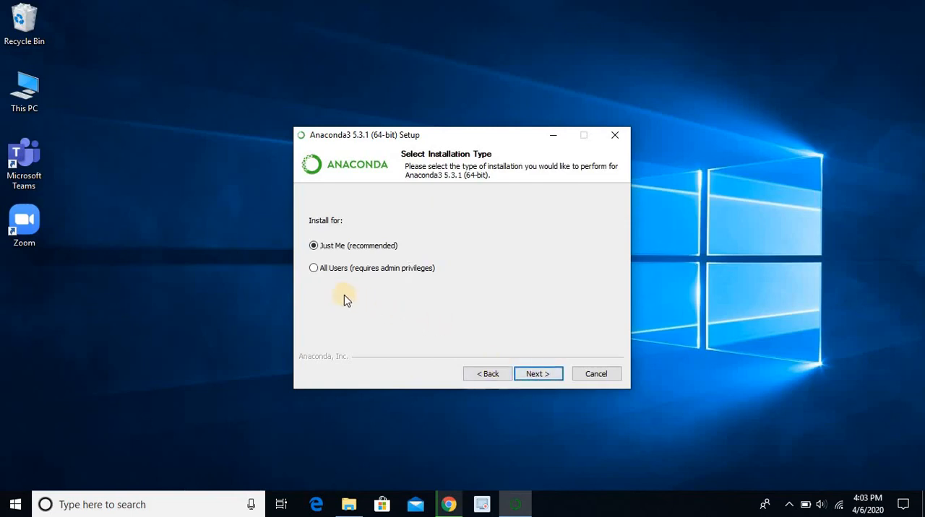
pyautogui.click(313, 270)
pyautogui.click(536, 374)
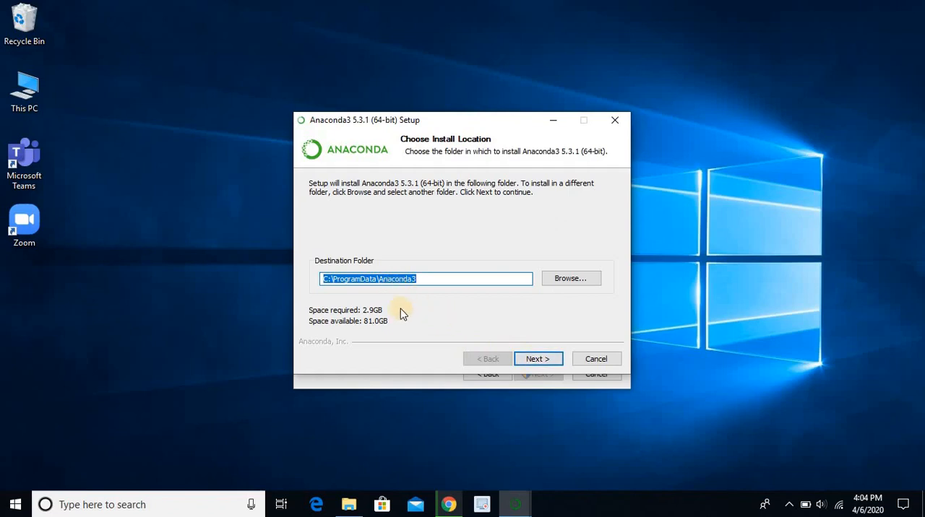
# Accept the destination folder C:\ProgramData\Anaconda3 and install with Anaconda added to the system PATH environment variable
pyautogui.click(543, 360)
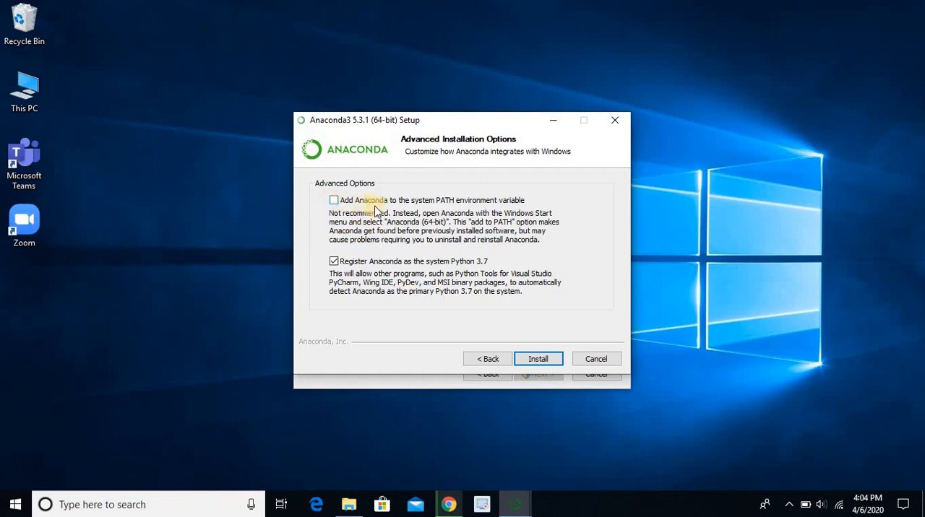
pyautogui.click(334, 201)
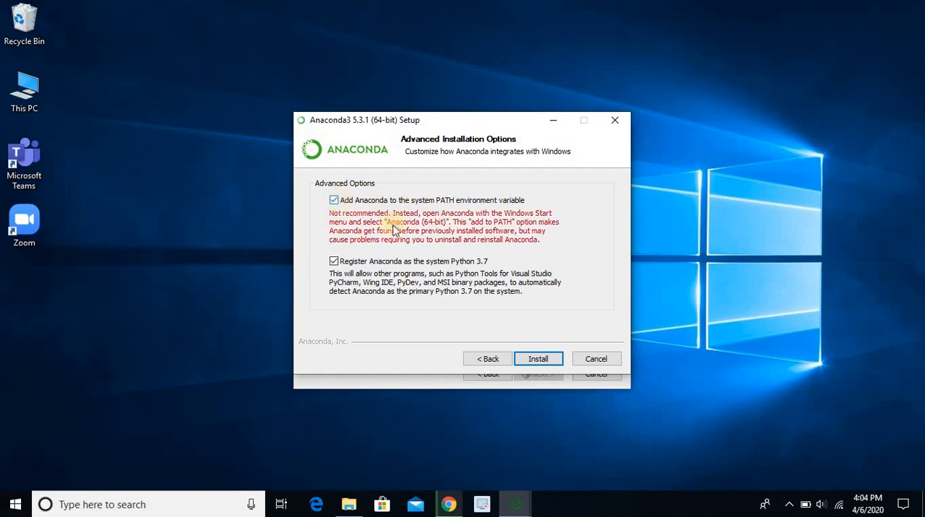
pyautogui.click(552, 361)
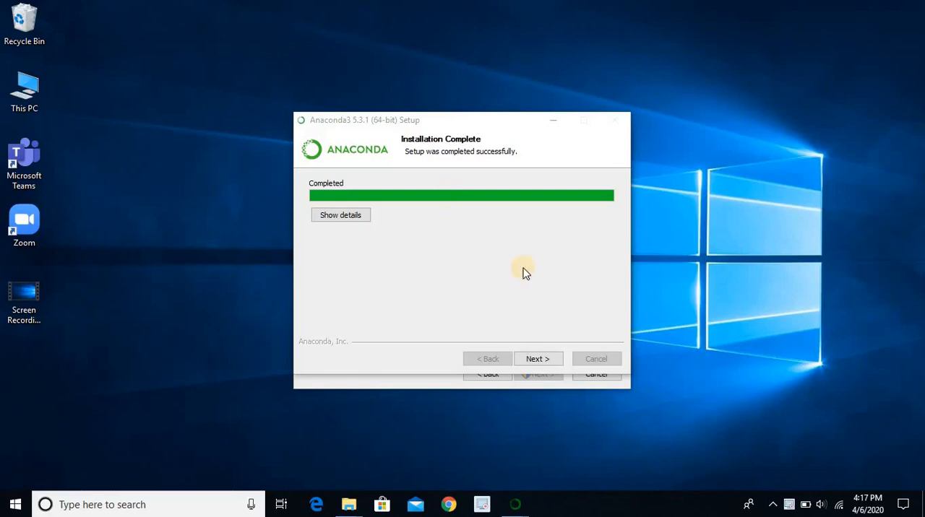
# Finish the Anaconda3 setup, skipping Microsoft VSCode and unchecking both the Anaconda Cloud and getting-started options
pyautogui.click(538, 360)
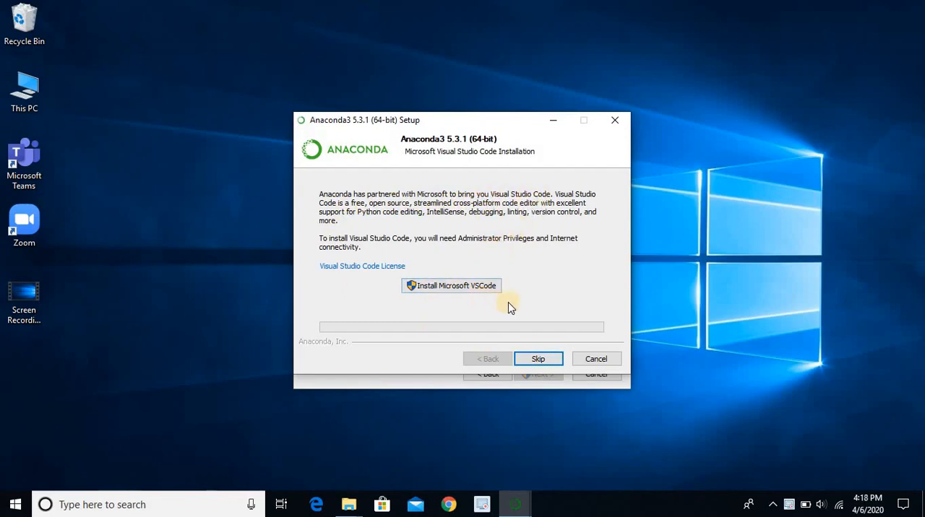
pyautogui.click(534, 360)
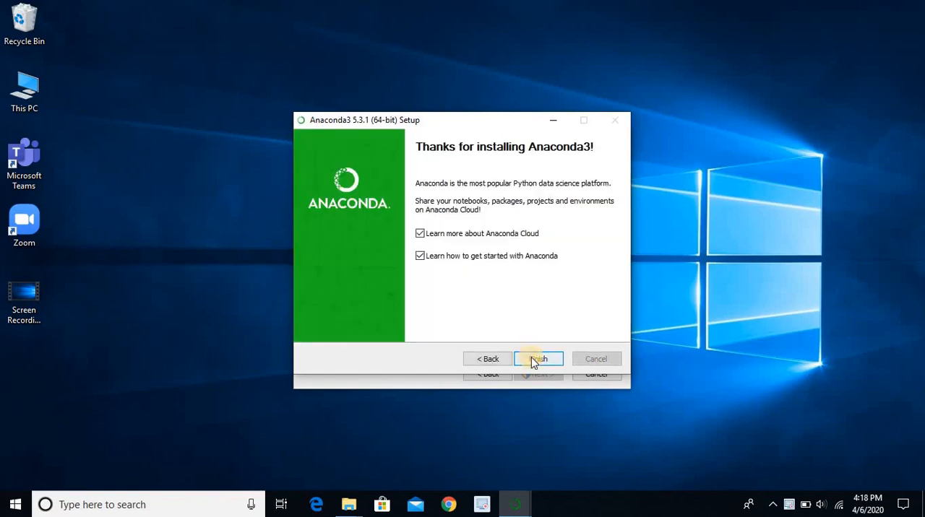
pyautogui.click(422, 234)
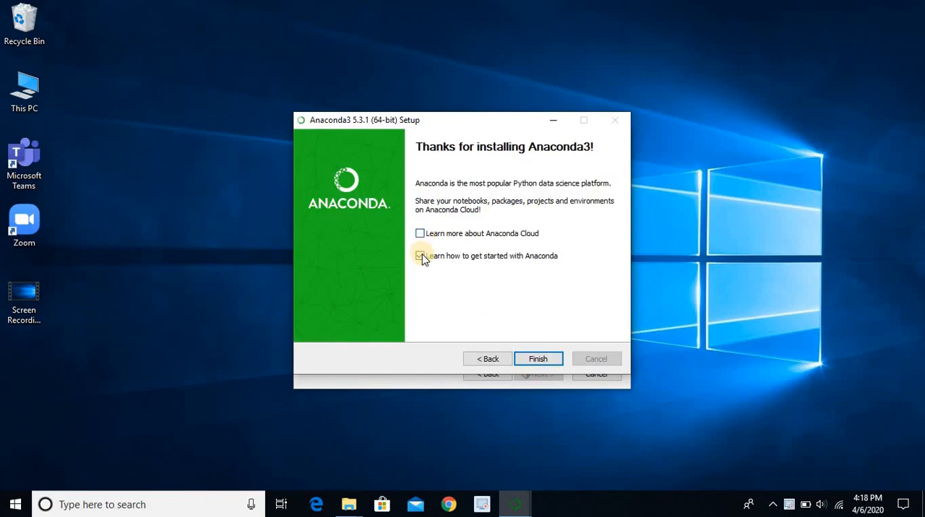
pyautogui.click(420, 257)
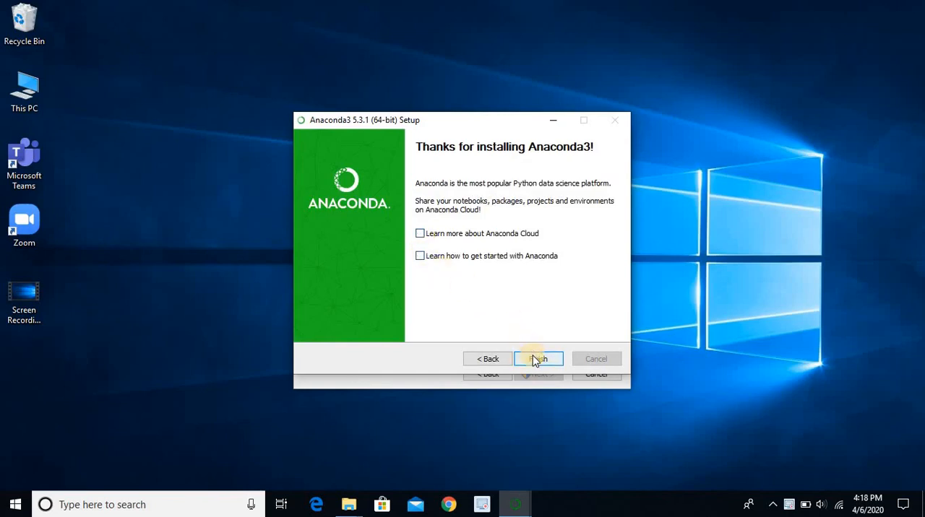
pyautogui.click(534, 358)
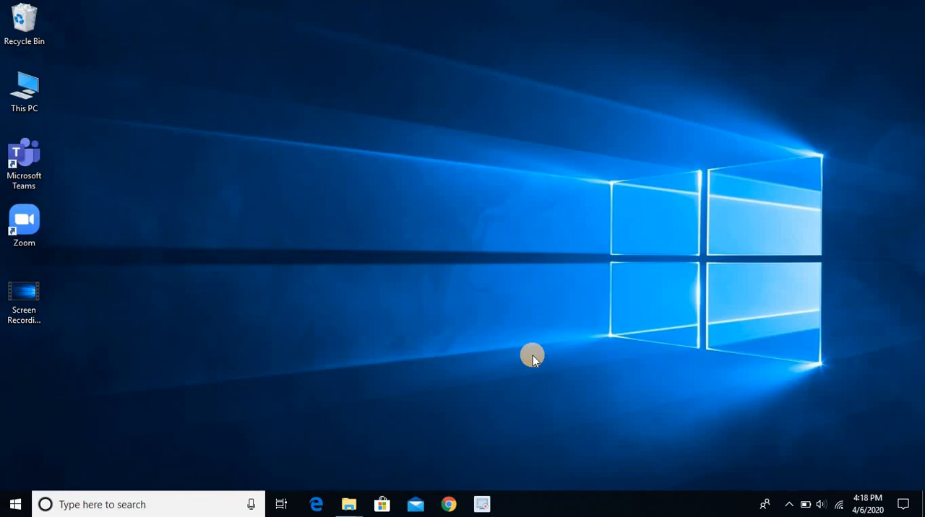
# Search Windows for "ana" and open Anaconda Prompt
pyautogui.click(176, 506)
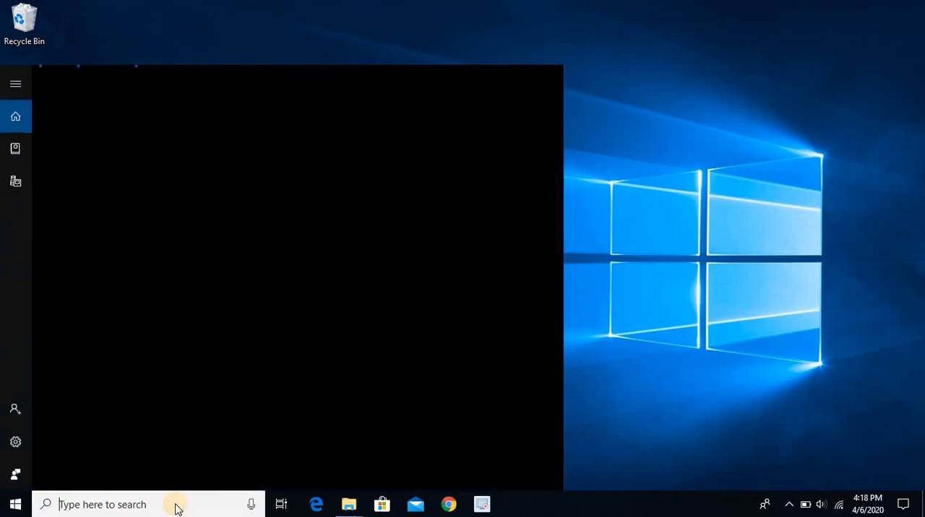
pyautogui.write('ana')
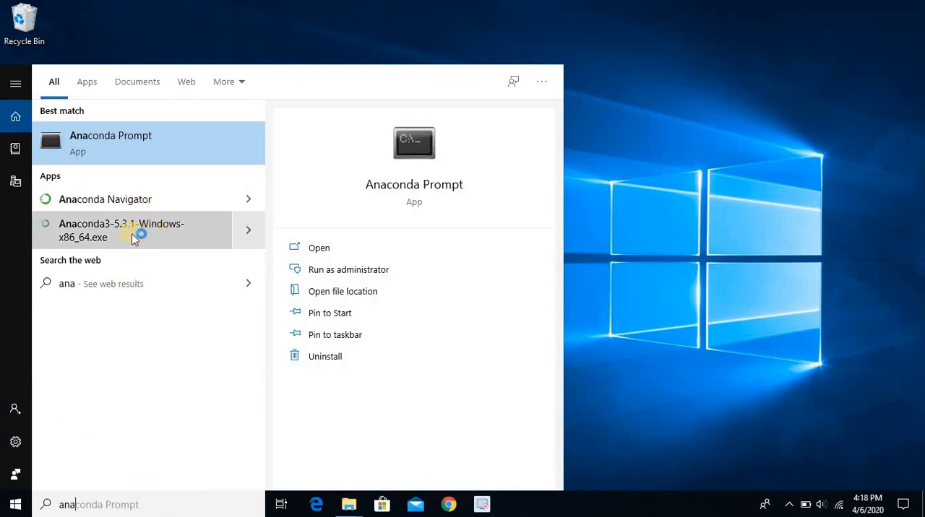
pyautogui.click(154, 145)
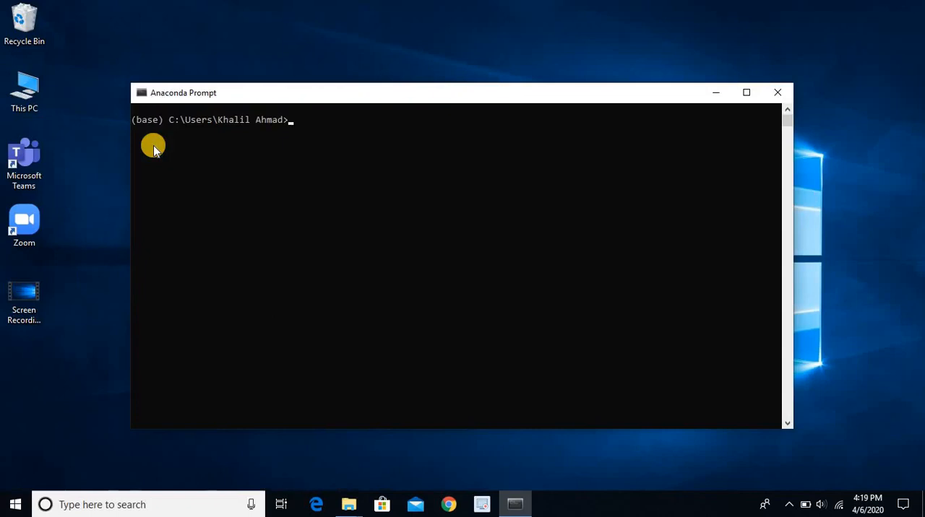
# Check the installed Python version by running python --version
pyautogui.write('python --version')
pyautogui.press('Return')
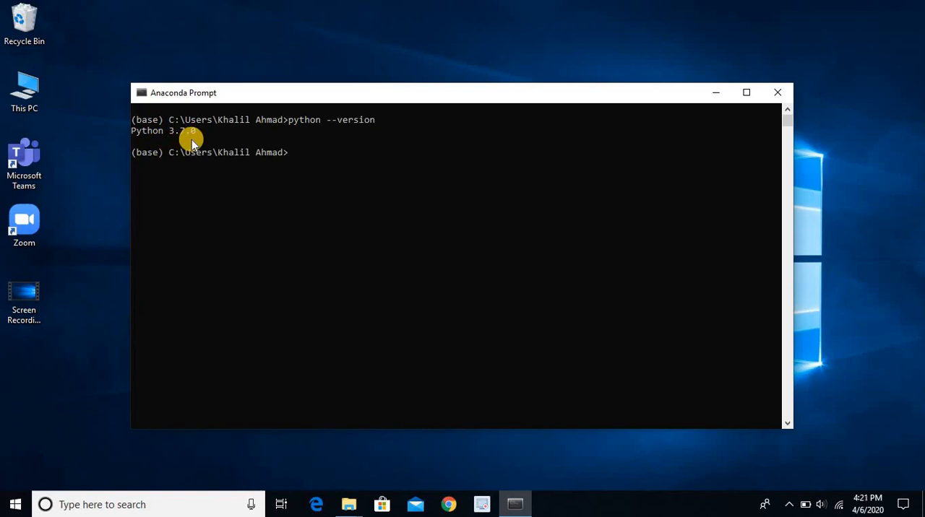
# Display the conda installation details by running conda info
pyautogui.write('conda info')
pyautogui.press('Return')
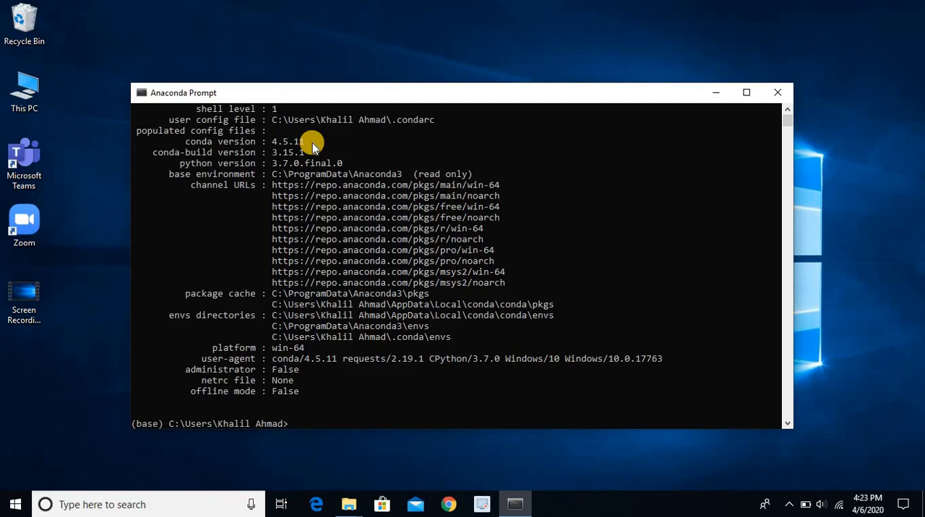
# Install the numpy package by running conda install numpy and agree to proceed with y
pyautogui.write('conda install numpy')
pyautogui.press('Return')
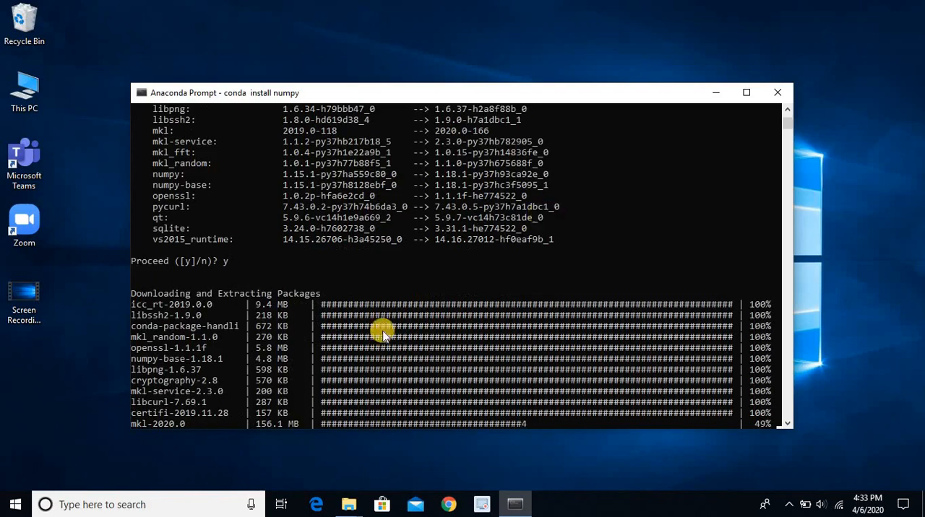
# Search Windows for "an" and open another Anaconda Prompt while the numpy installation runs
pyautogui.click(195, 498)
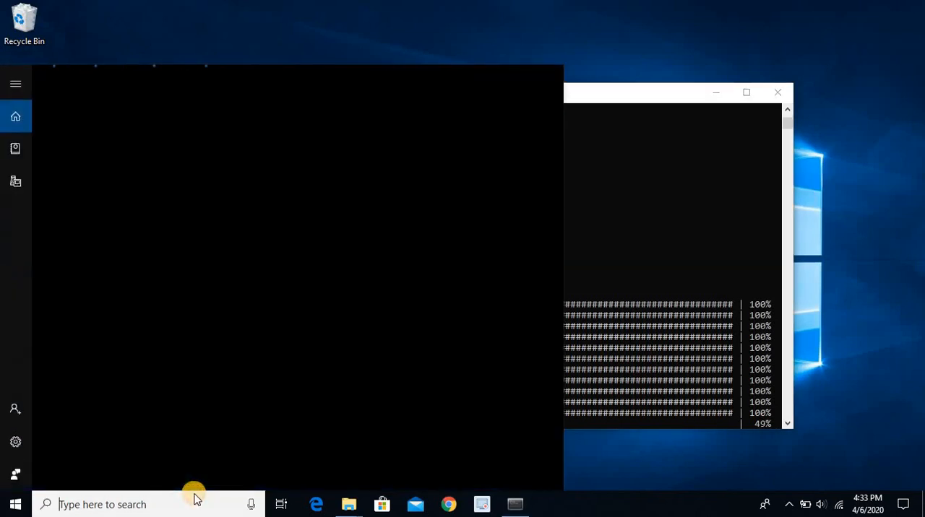
pyautogui.write('an')
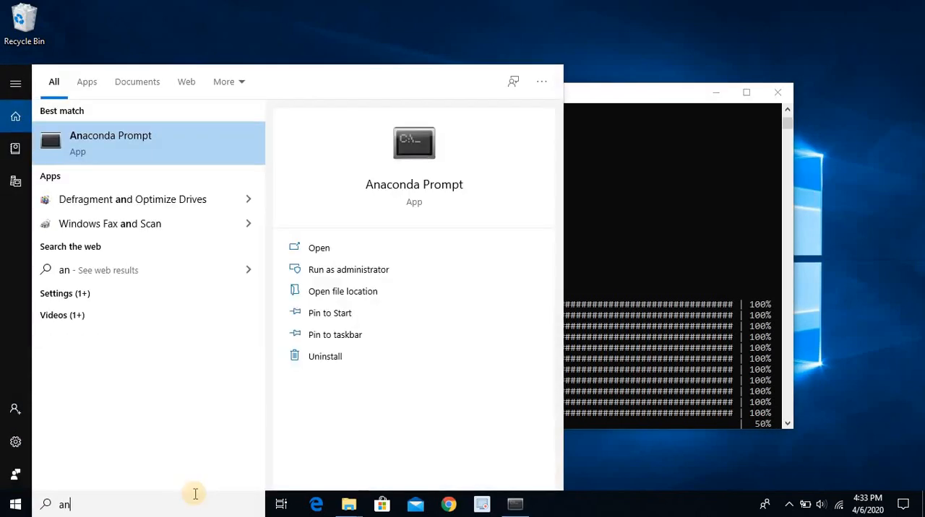
pyautogui.press('Return')
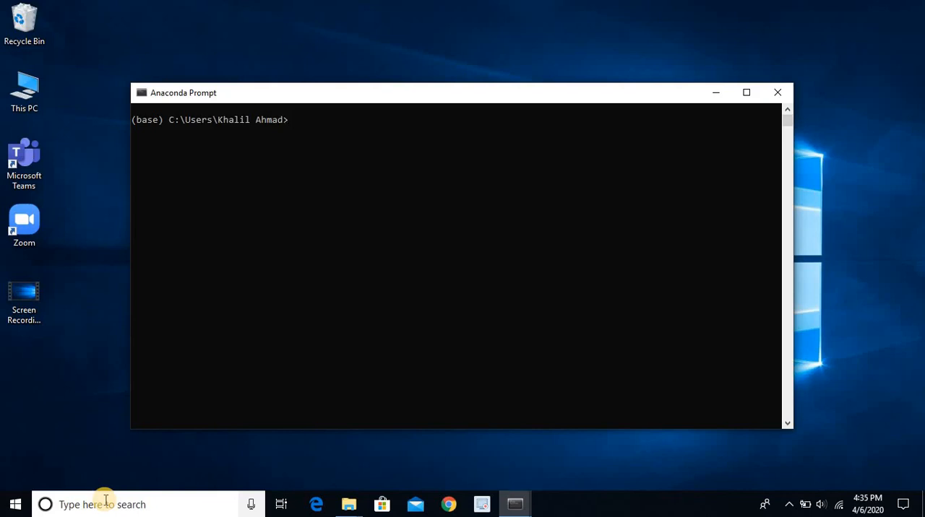
# Launch Jupyter from the prompt by running jupyter notebook, and close its browser window
pyautogui.write('jupyter notebook')
pyautogui.press('Return')
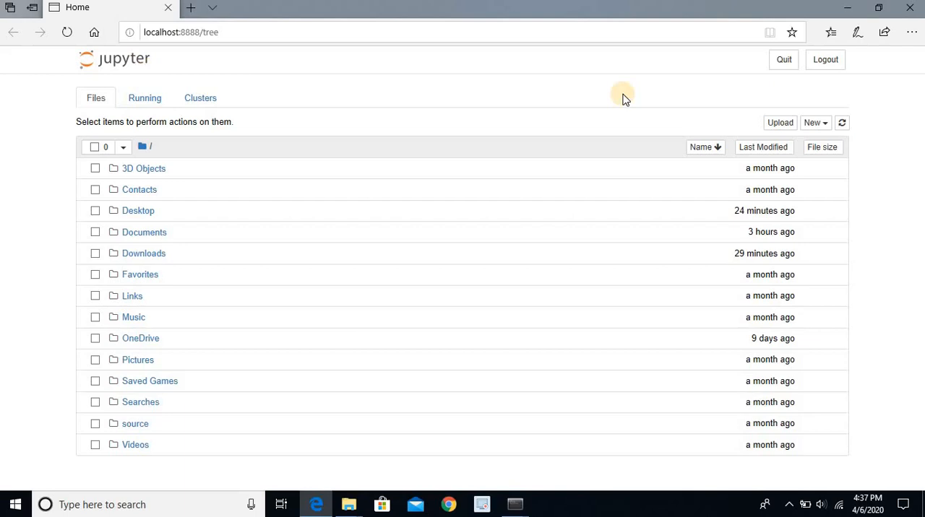
pyautogui.click(904, 9)
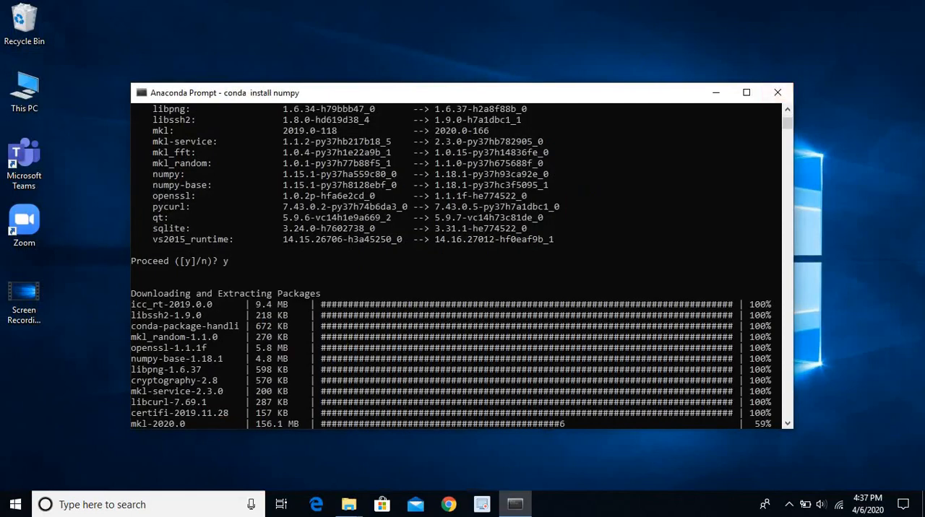
# Search Windows for "ana" and open a new Anaconda Prompt
pyautogui.click(121, 506)
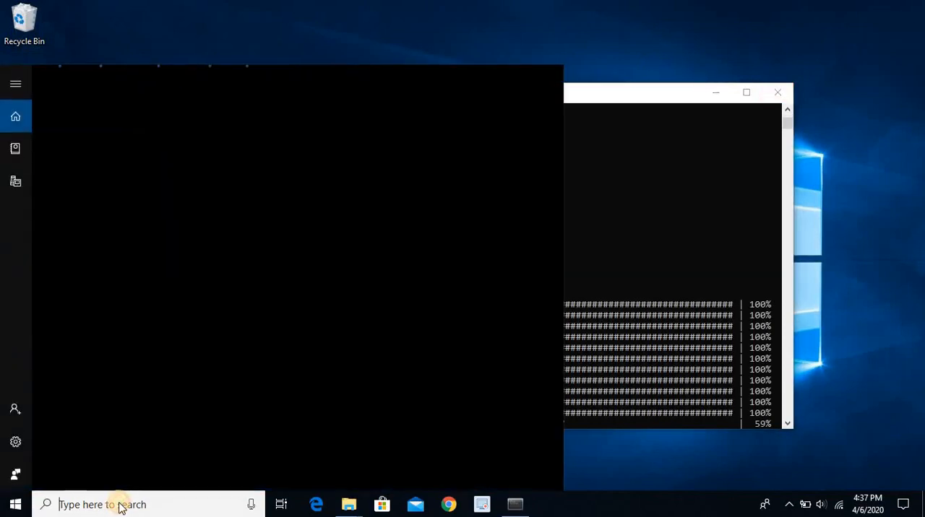
pyautogui.write('ana')
pyautogui.press('Return')
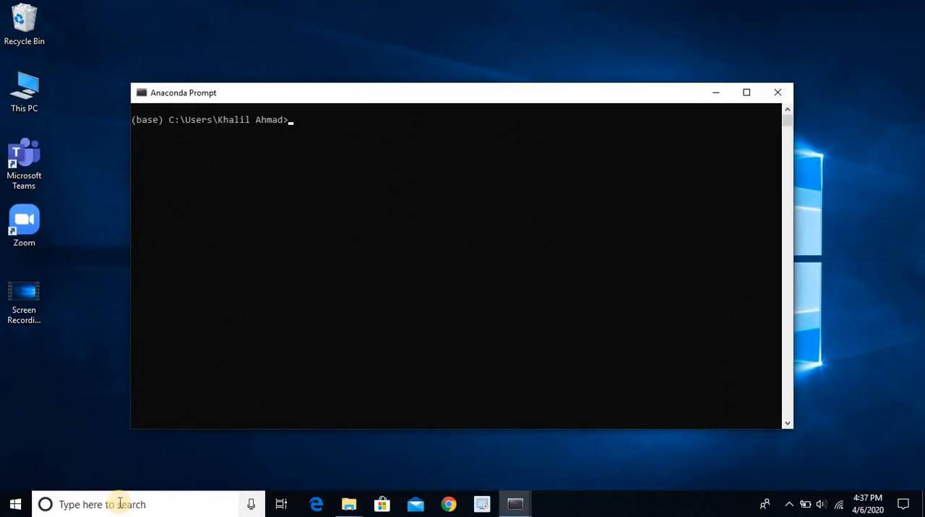
# Launch the Spyder editor by running start spyder, and allow Python access through the firewall on public networks
pyautogui.write('start spyd')
pyautogui.press('BackSpace')
pyautogui.write('er')
pyautogui.press('Return')
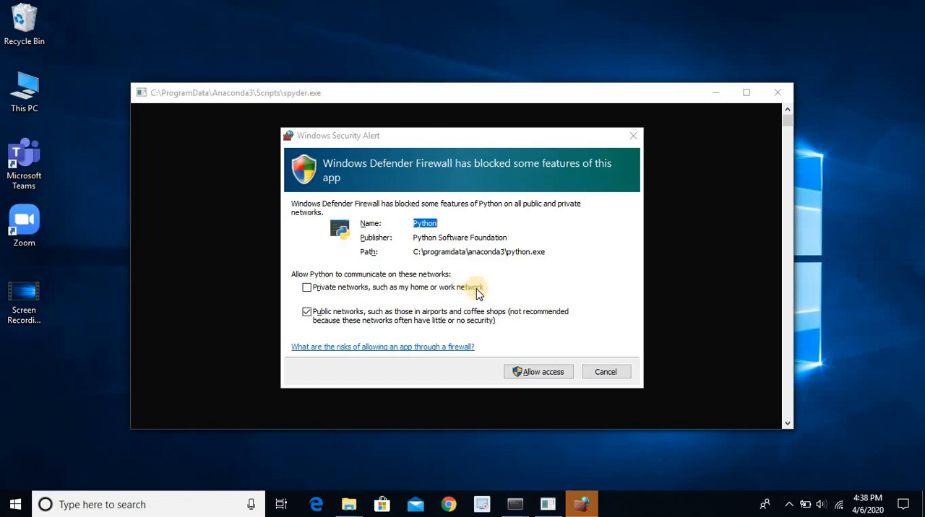
pyautogui.click(535, 374)
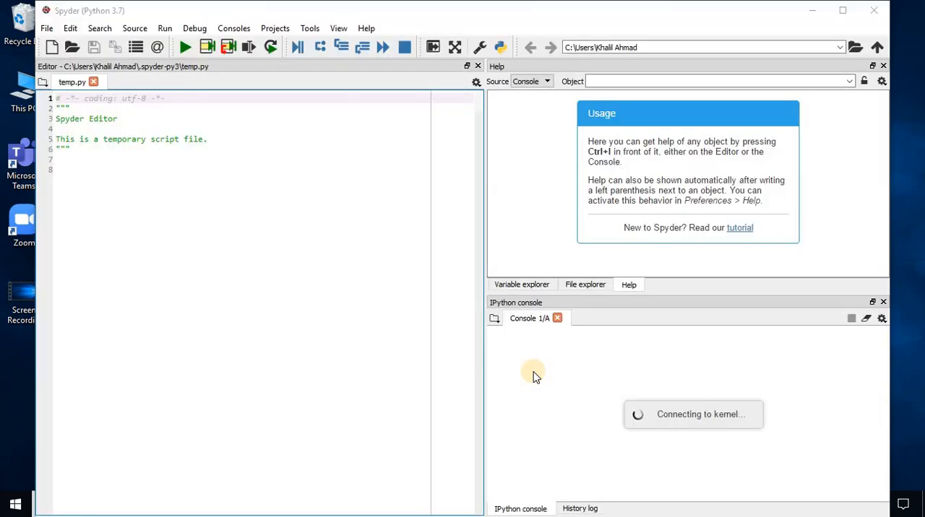
# Add the expression 4+5 on line 8 of temp.py and run only that selection in the IPython console
pyautogui.click(166, 179)
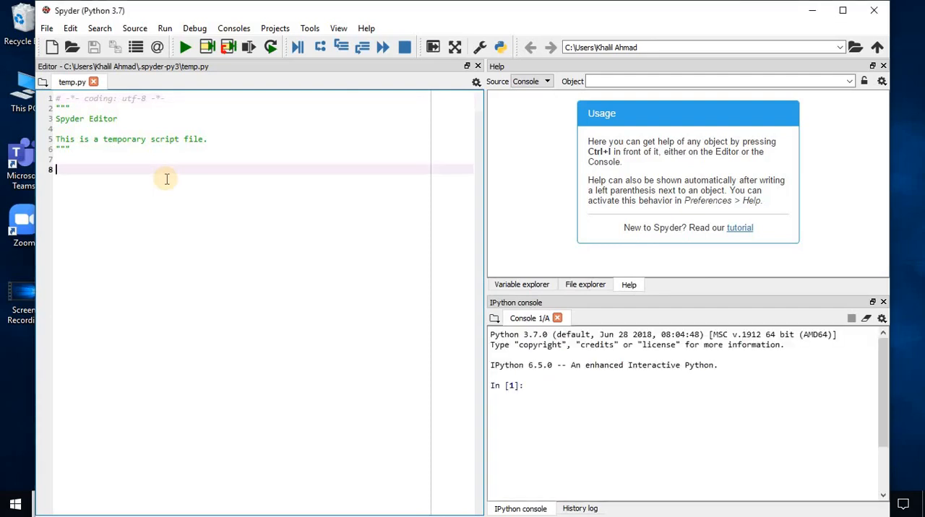
pyautogui.write('4')
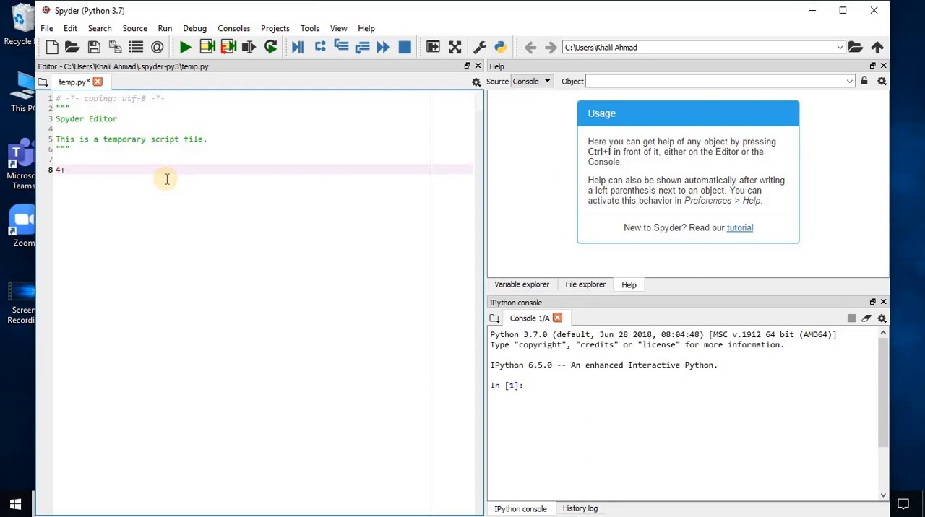
pyautogui.write('+5')
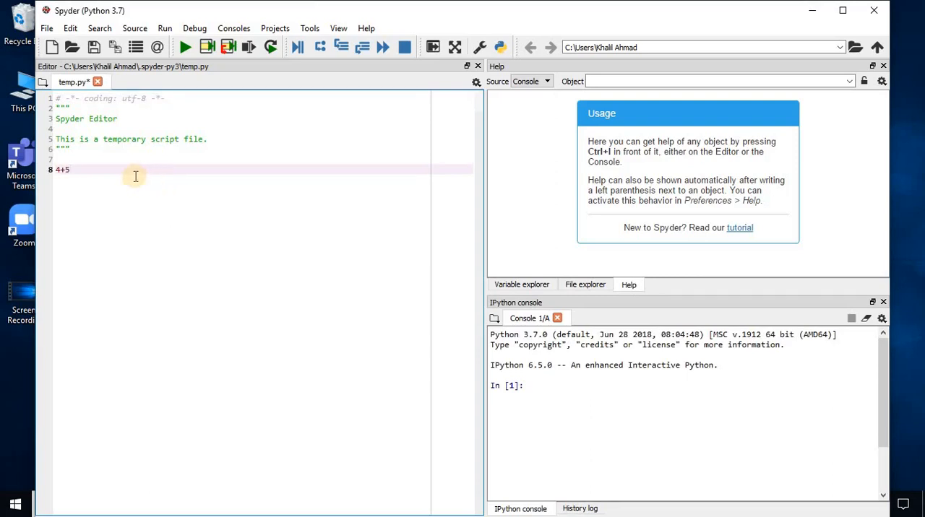
pyautogui.moveTo(70, 171); pyautogui.dragTo(57, 171)
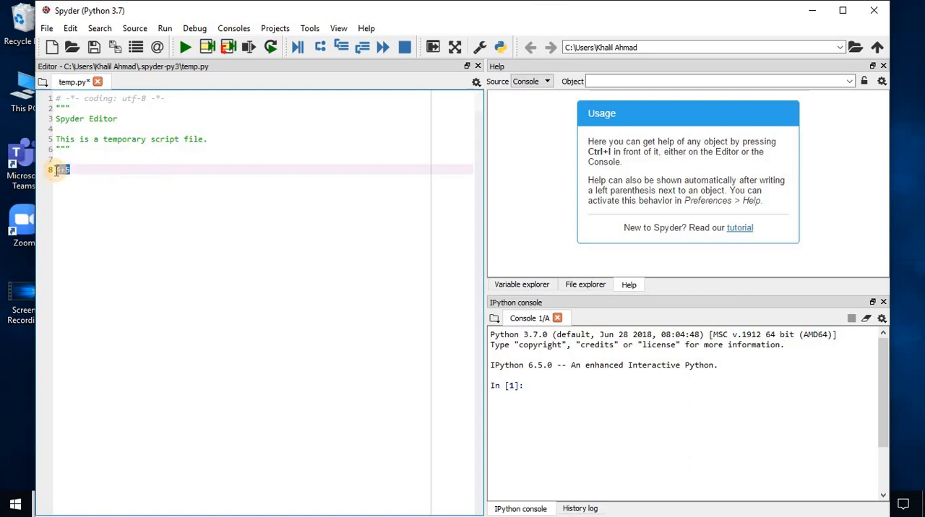
pyautogui.press('F9')
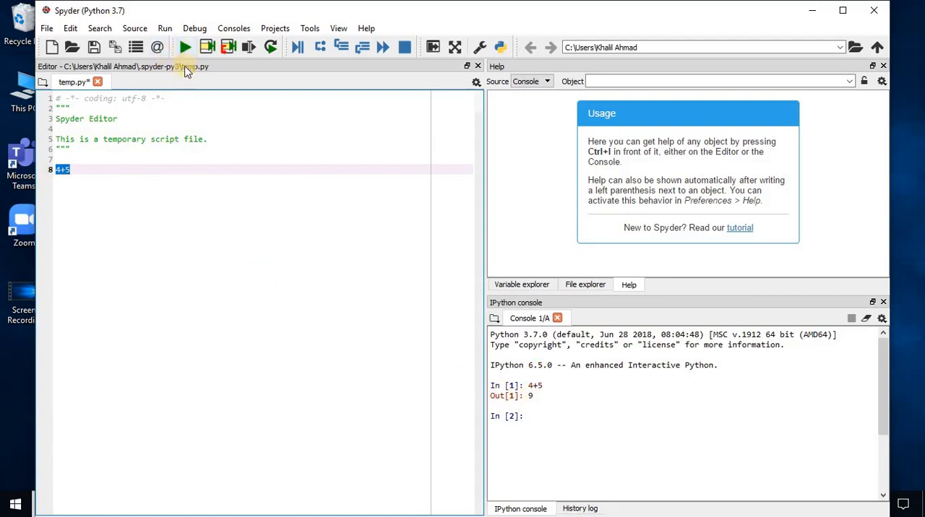
# Minimize the Spyder and Anaconda Prompt windows, and open Anaconda Navigator from a Windows search for "ana"
pyautogui.click(811, 16)
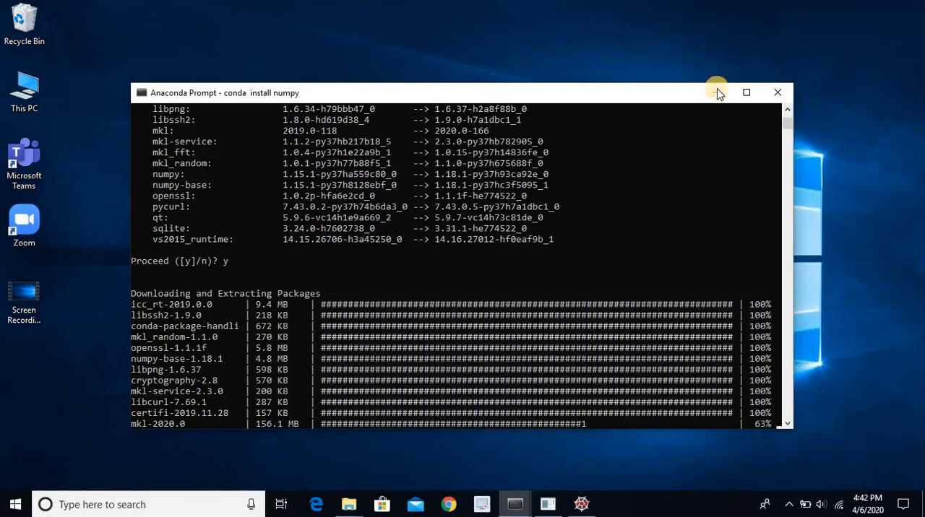
pyautogui.click(717, 90)
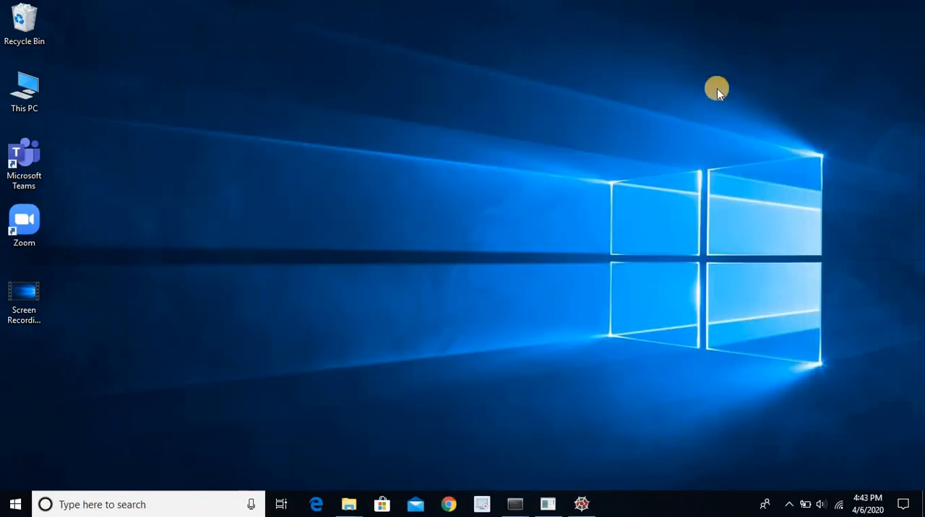
pyautogui.click(176, 511)
pyautogui.write('ac')
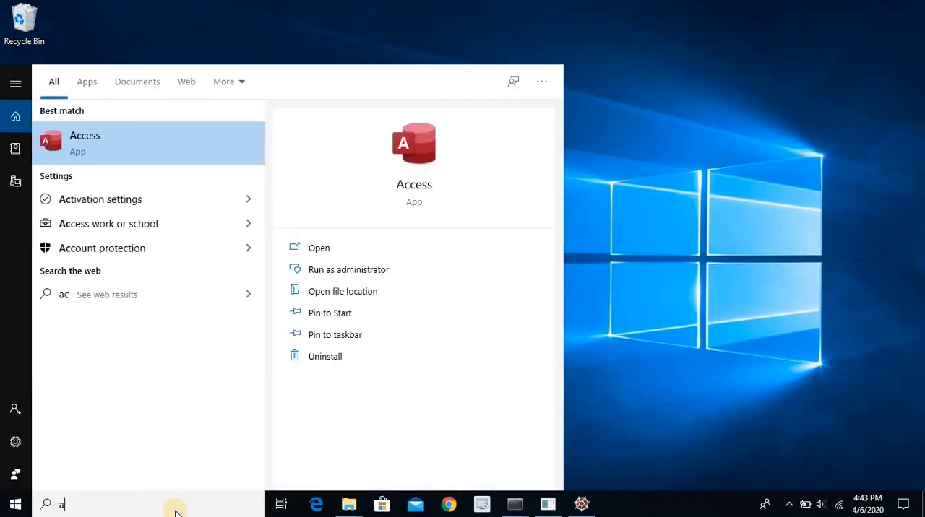
pyautogui.press('BackSpace')
pyautogui.write('na')
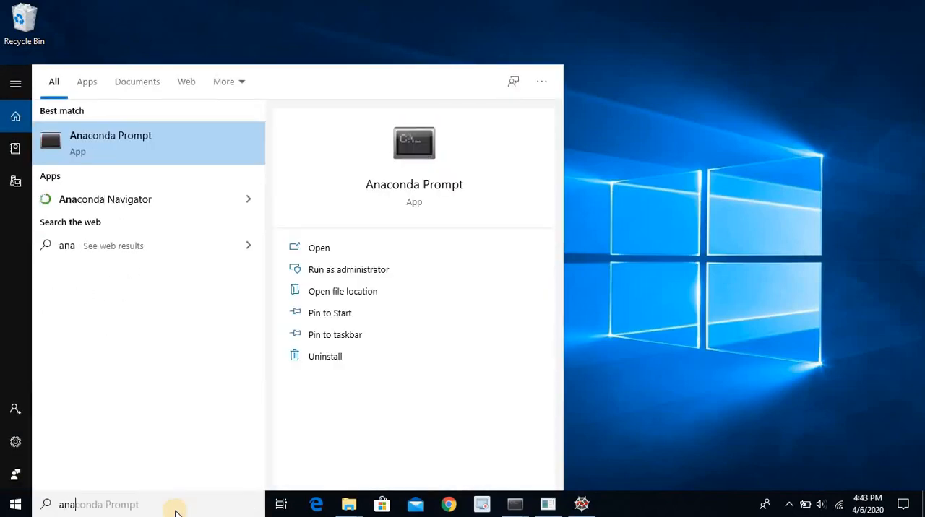
pyautogui.press('Down')
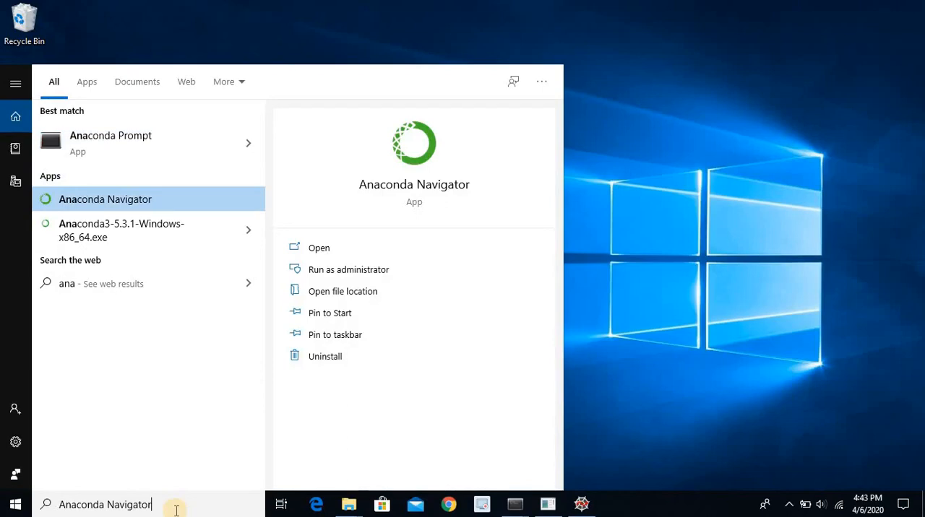
pyautogui.press('Return')
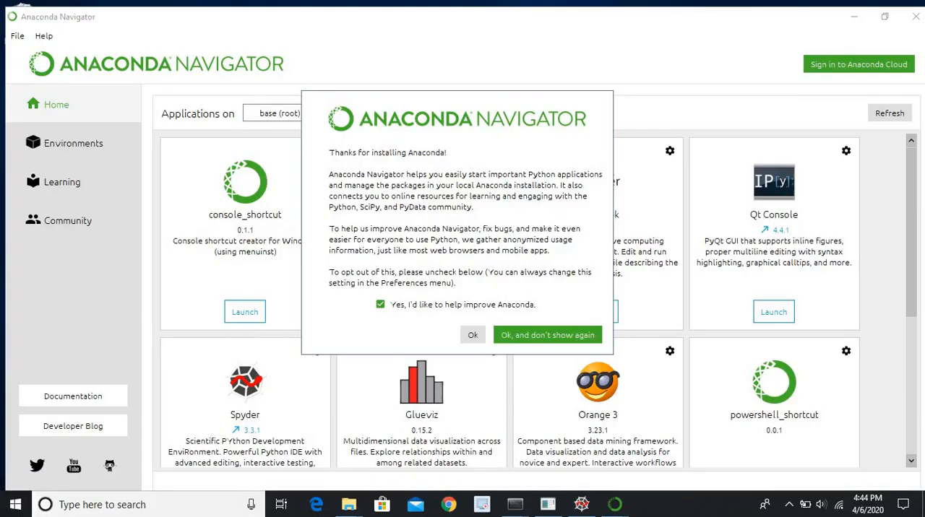
# Dismiss Navigator's welcome, update and offline mode dialogs without updating, opting not to show the welcome message again
pyautogui.click(557, 338)
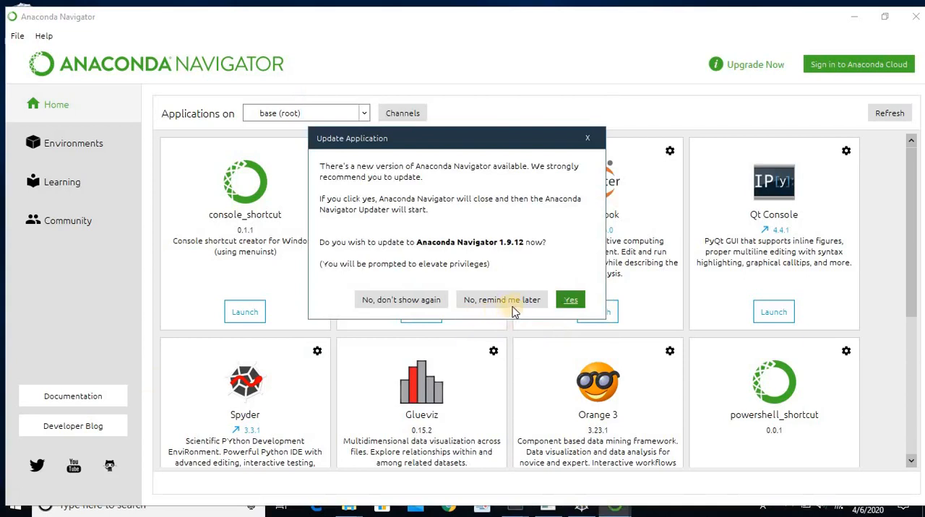
pyautogui.click(590, 142)
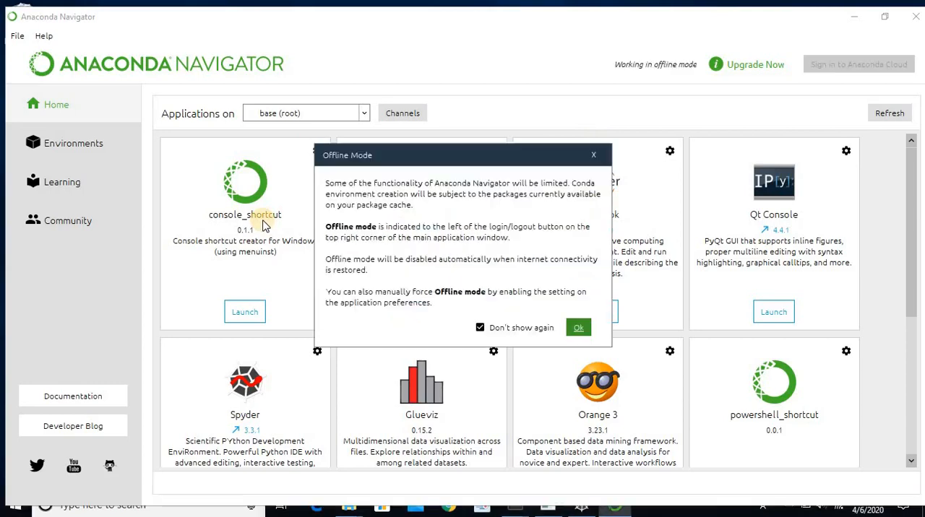
pyautogui.click(578, 329)
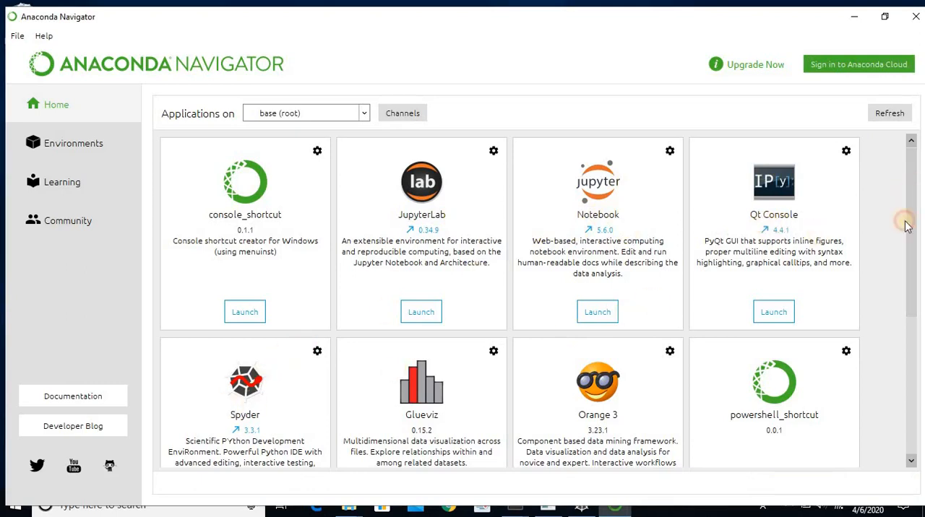
# Look through the applications offered for the base (root) environment, down to RStudio and VS Code
pyautogui.moveTo(907, 217); pyautogui.dragTo(894, 310)
pyautogui.scroll(-1, 893, 310)
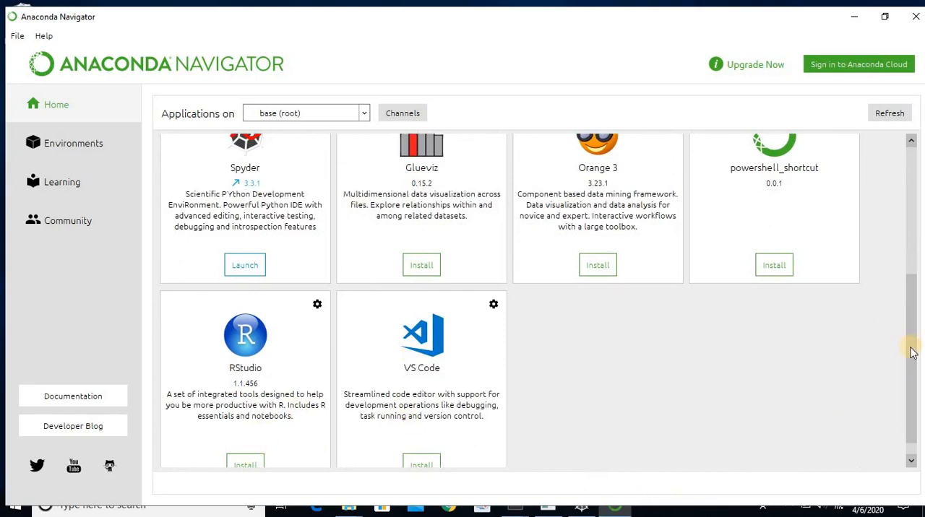
pyautogui.moveTo(911, 349); pyautogui.dragTo(911, 230)
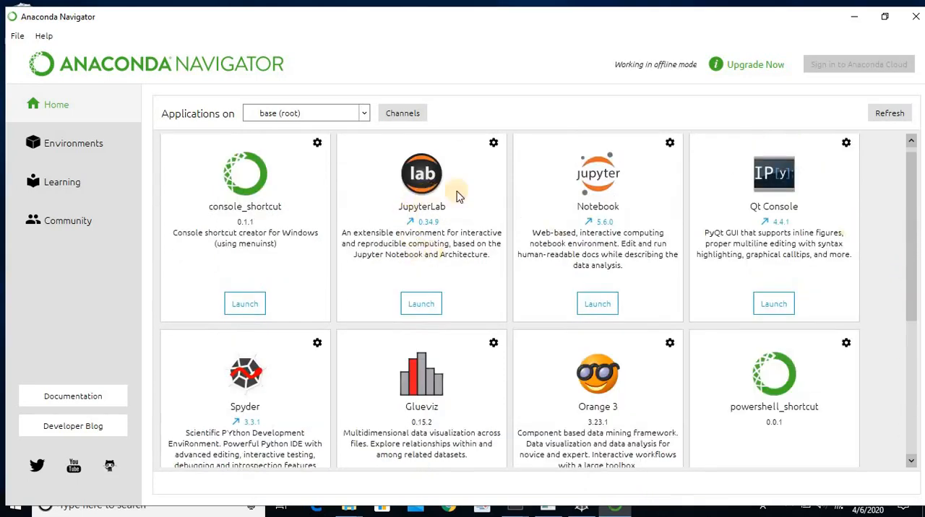